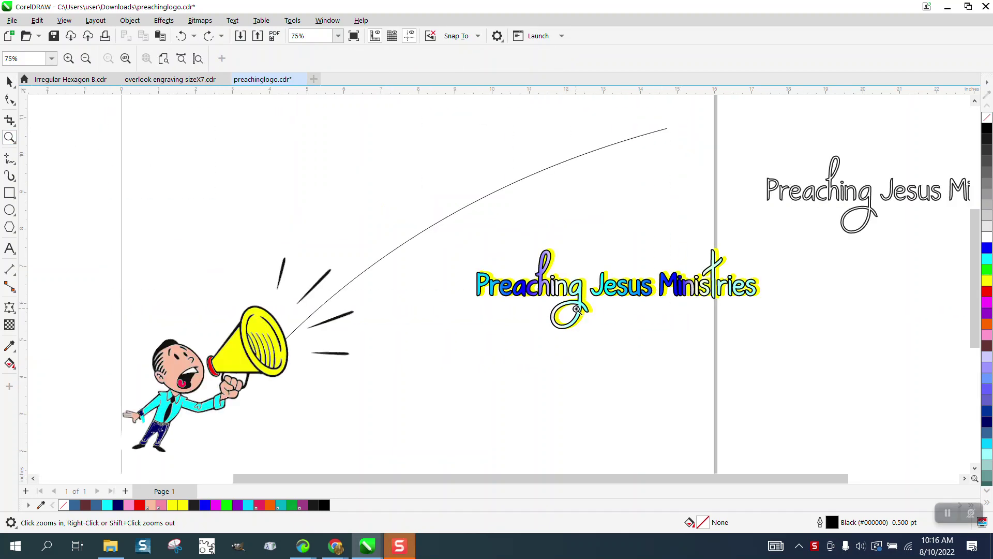
With the Pick tool, nudge the lettering group slightly left and up toward the megaphone's curve
{"action": "left_click", "coordinate": [10, 81]}
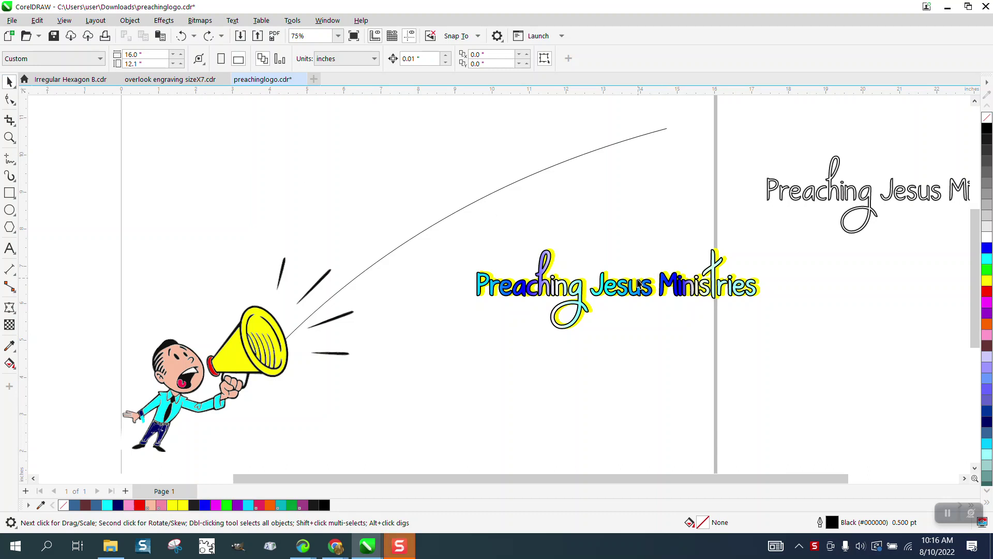
{"action": "left_click_drag", "start_coordinate": [633, 290], "coordinate": [591, 284]}
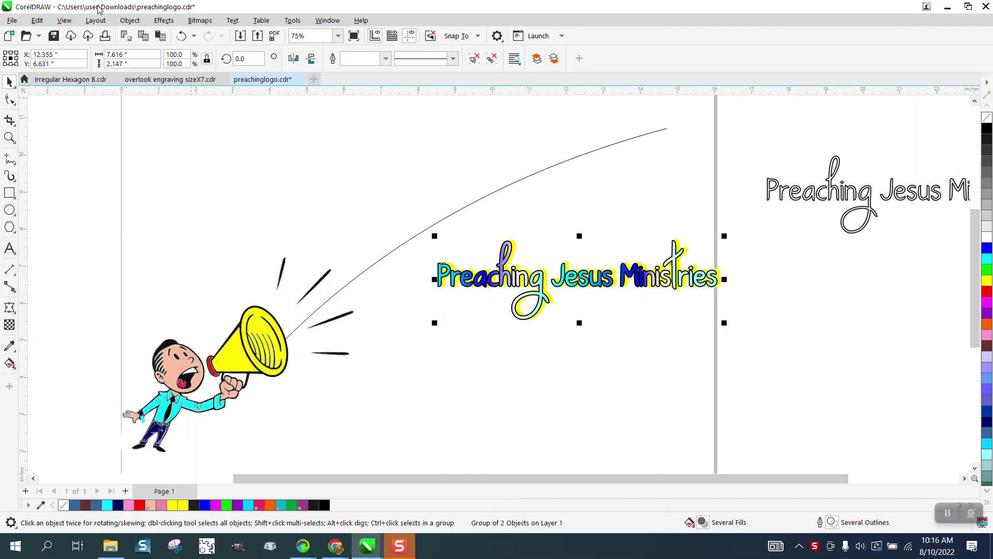
Ungroup the lettering, select one curve, then undo to restore the group at its earlier position
{"action": "left_click", "coordinate": [130, 21]}
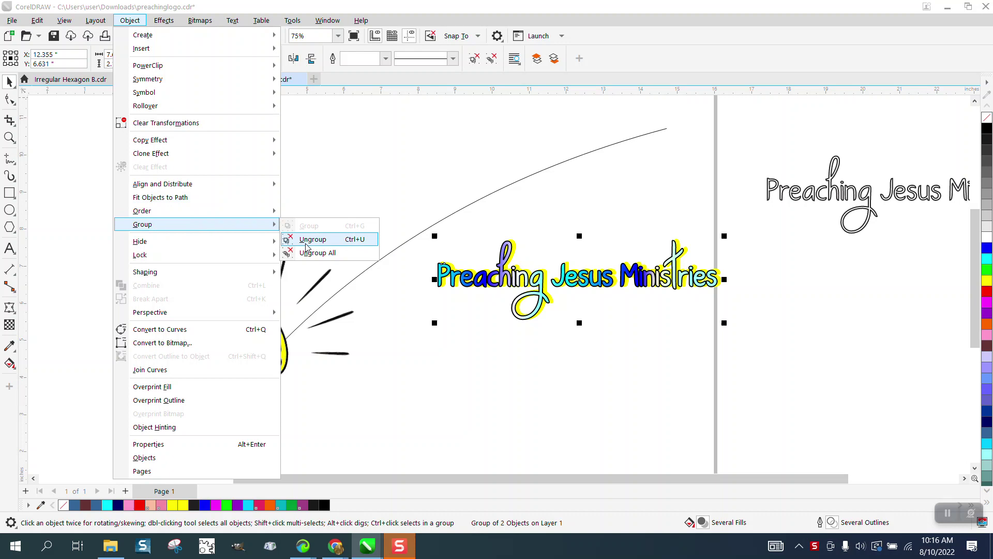
{"action": "left_click", "coordinate": [310, 237]}
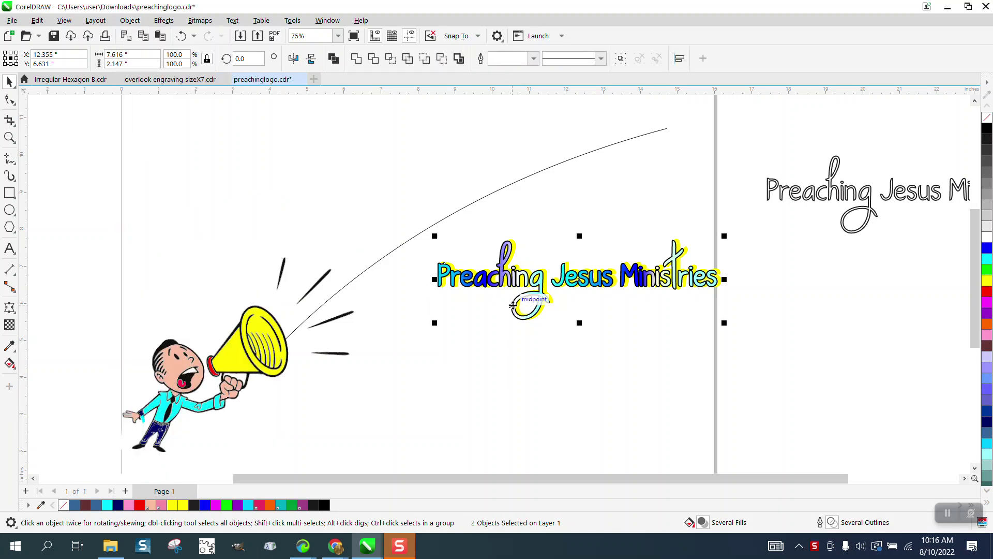
{"action": "left_click", "coordinate": [504, 328]}
{"action": "left_click", "coordinate": [541, 308]}
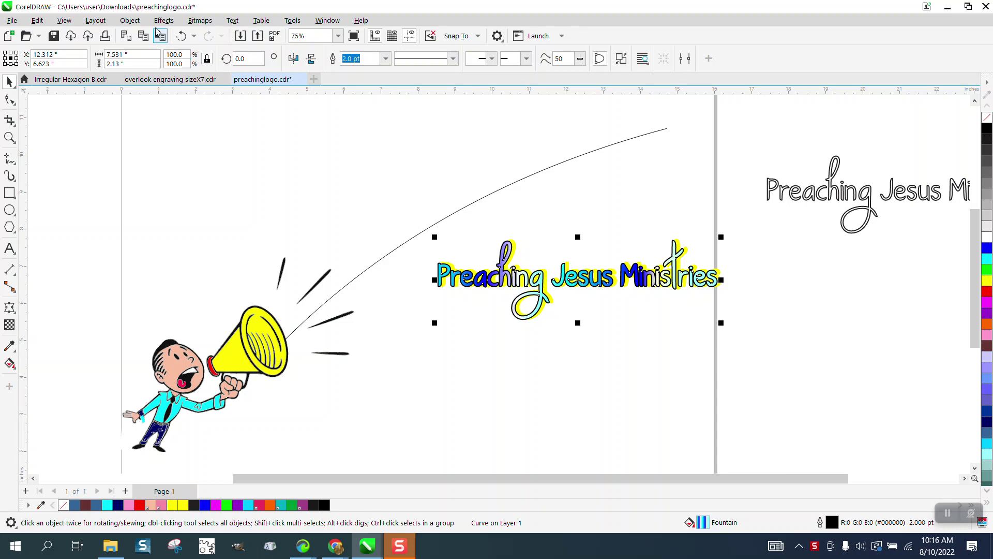
{"action": "left_click", "coordinate": [180, 36]}
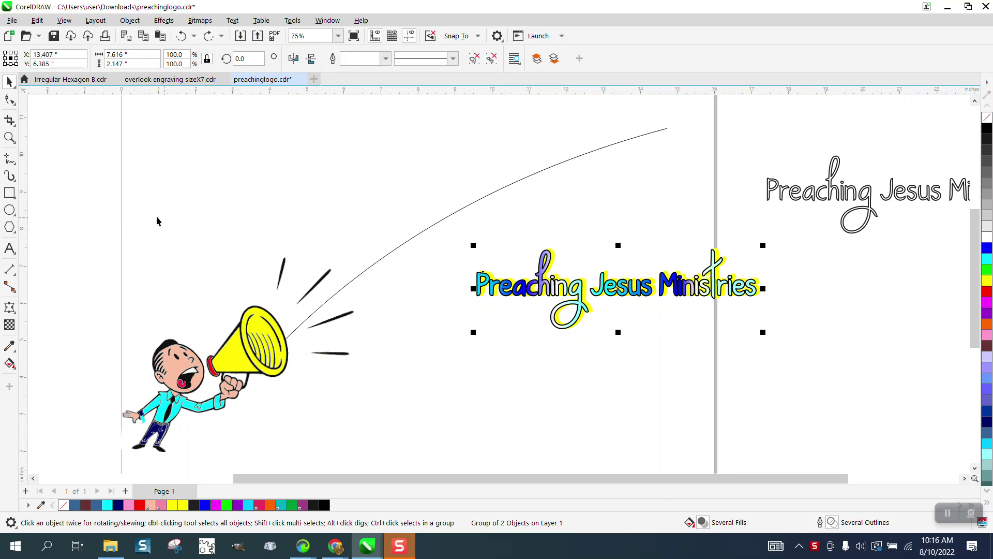
{"action": "left_click", "coordinate": [10, 137]}
{"action": "left_click_drag", "start_coordinate": [466, 255], "coordinate": [584, 309]}
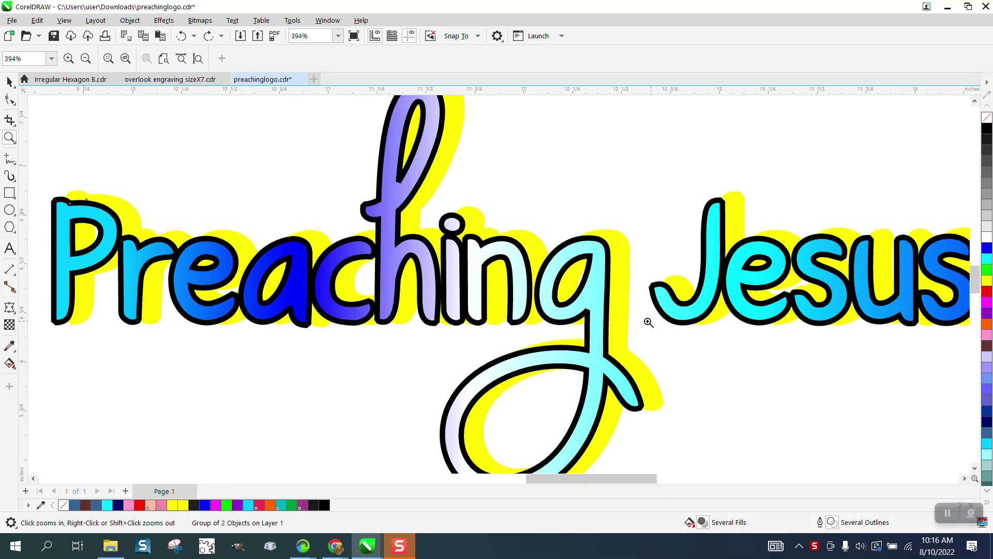
{"action": "scroll", "coordinate": [359, 225], "scroll_direction": "down", "scroll_amount": 2}
{"action": "scroll", "coordinate": [342, 212], "scroll_direction": "down", "scroll_amount": 1}
{"action": "scroll", "coordinate": [342, 211], "scroll_direction": "down", "scroll_amount": 1}
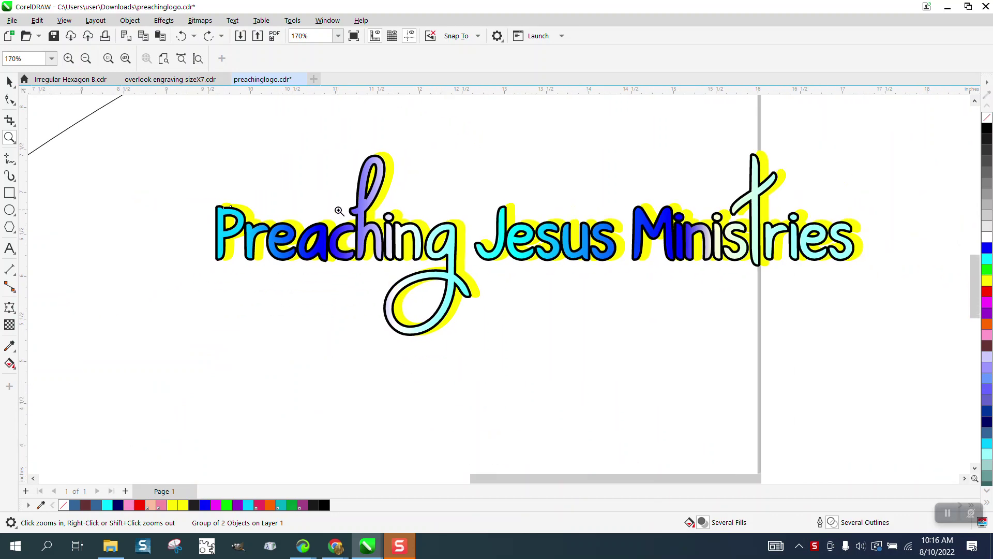
{"action": "scroll", "coordinate": [351, 223], "scroll_direction": "down", "scroll_amount": 1}
{"action": "scroll", "coordinate": [352, 222], "scroll_direction": "down", "scroll_amount": 2}
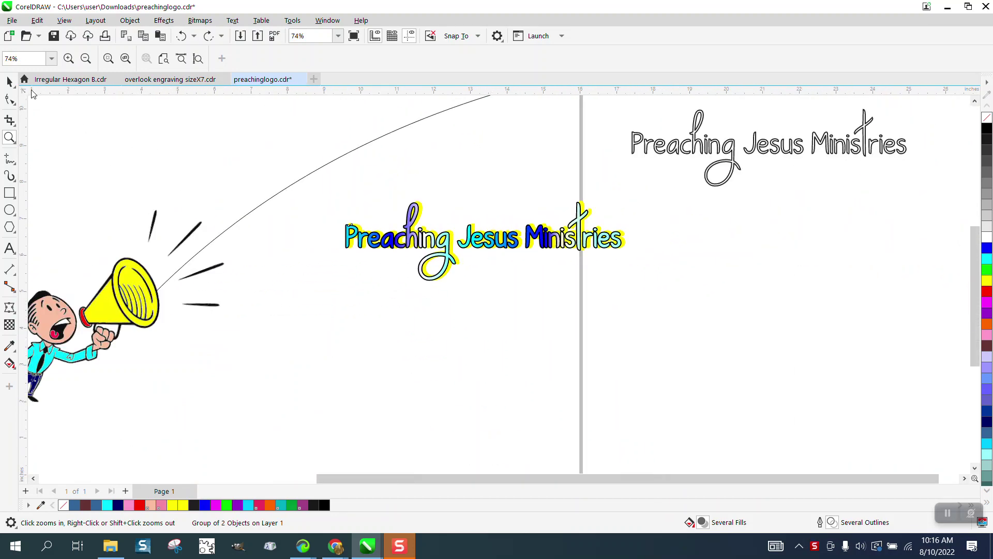
{"action": "left_click", "coordinate": [10, 81]}
{"action": "scroll", "coordinate": [299, 271], "scroll_direction": "down", "scroll_amount": 1}
{"action": "scroll", "coordinate": [300, 271], "scroll_direction": "down", "scroll_amount": 1}
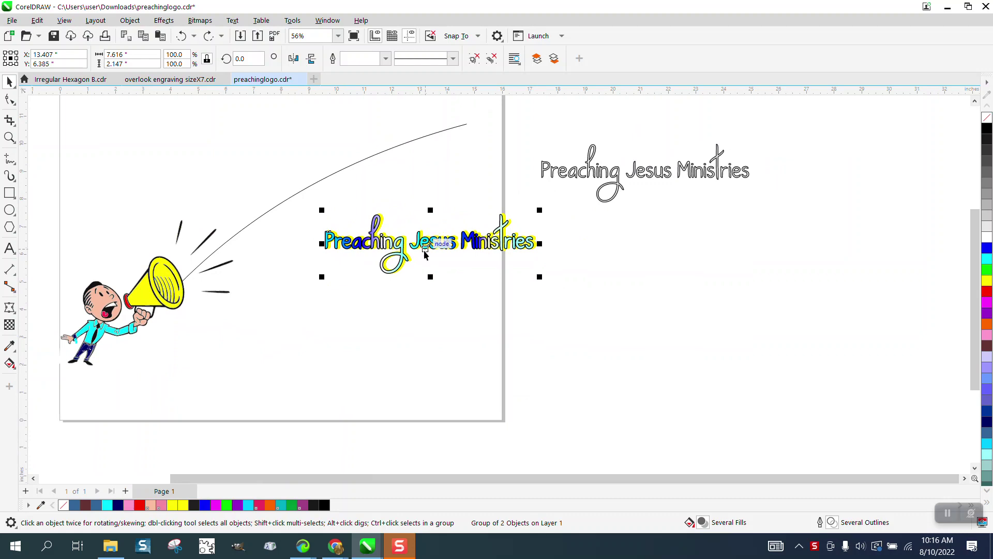
Move the lettering onto the curved line and rotate it about 28.6° to follow it
{"action": "mouse_move", "coordinate": [423, 253]}
{"action": "left_mouse_down"}
{"action": "mouse_move", "coordinate": [351, 198]}
{"action": "mouse_move", "coordinate": [360, 173]}
{"action": "left_mouse_up"}
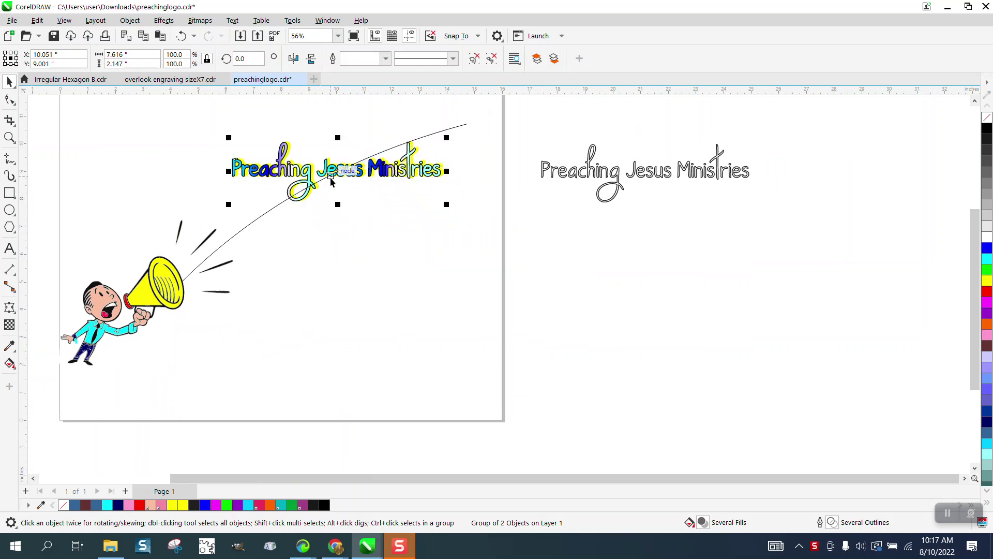
{"action": "left_click_drag", "start_coordinate": [449, 131], "coordinate": [416, 93]}
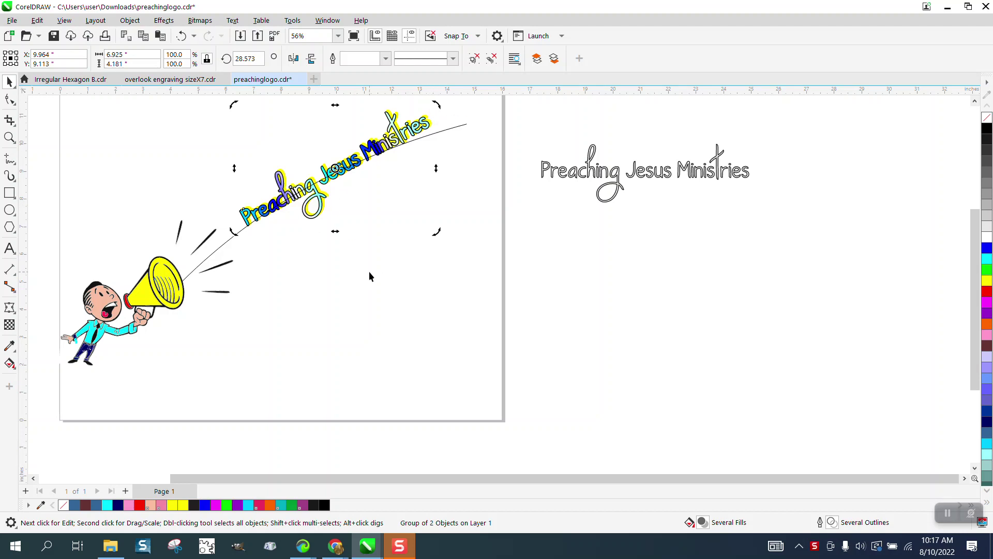
{"action": "scroll", "coordinate": [368, 276], "scroll_direction": "down", "scroll_amount": 1}
{"action": "left_click", "coordinate": [10, 137]}
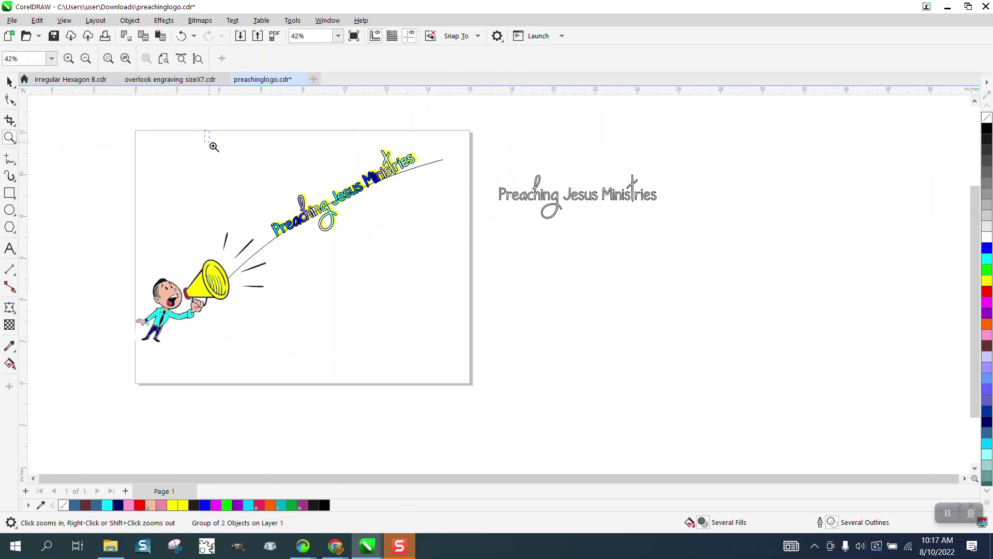
{"action": "left_click", "coordinate": [426, 279]}
{"action": "left_click", "coordinate": [10, 83]}
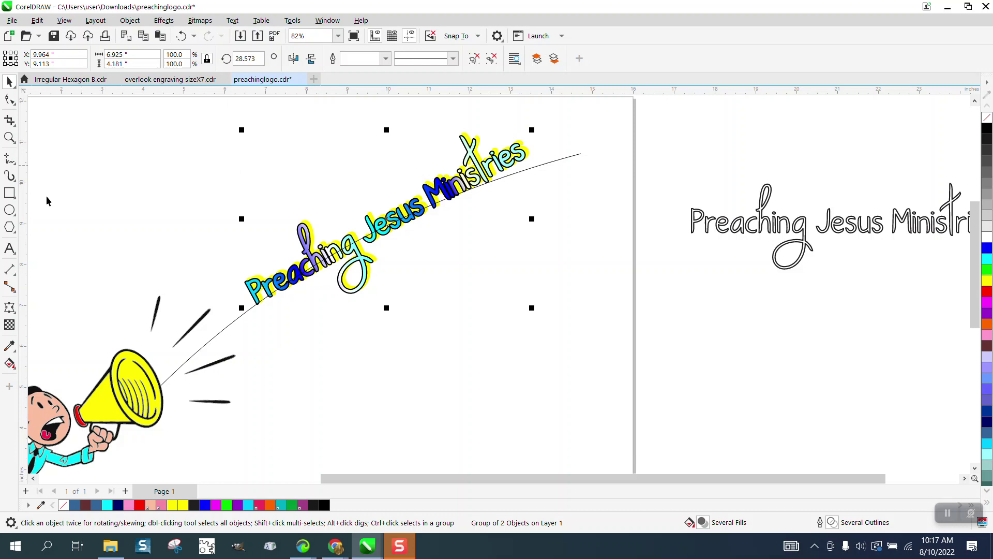
Apply an Unconstrained envelope and pull the top-left and bottom-right corners toward the curve
{"action": "left_click", "coordinate": [10, 308]}
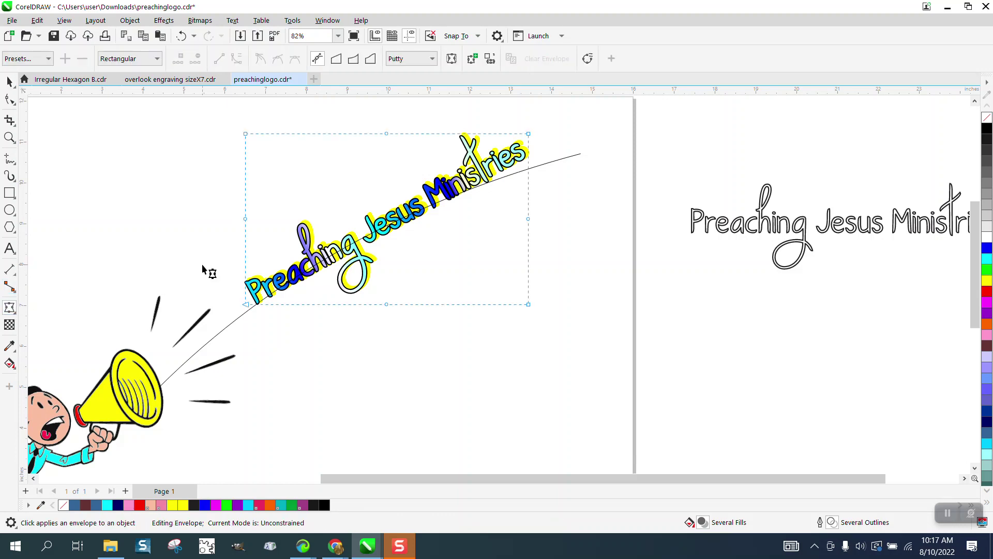
{"action": "left_click_drag", "start_coordinate": [253, 218], "coordinate": [256, 222]}
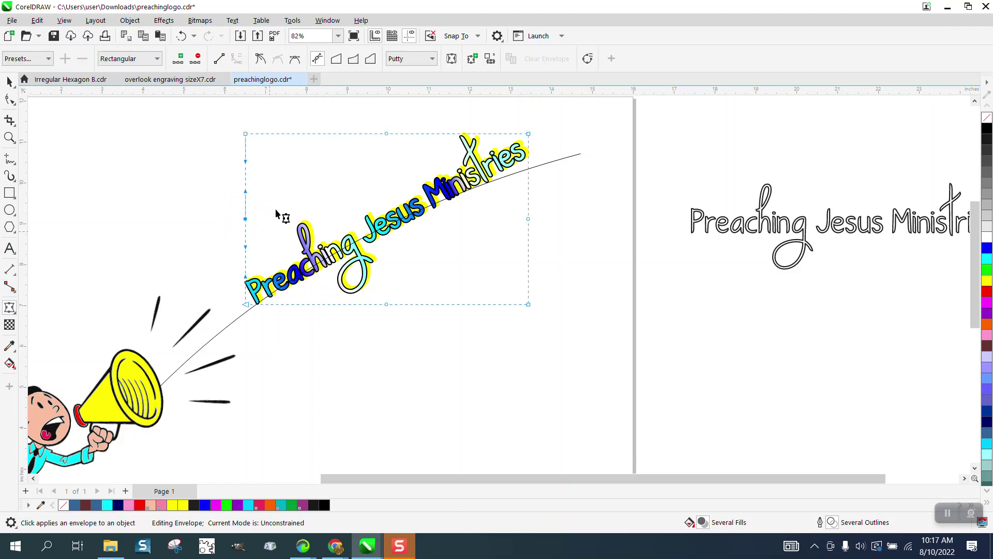
{"action": "left_click", "coordinate": [385, 133]}
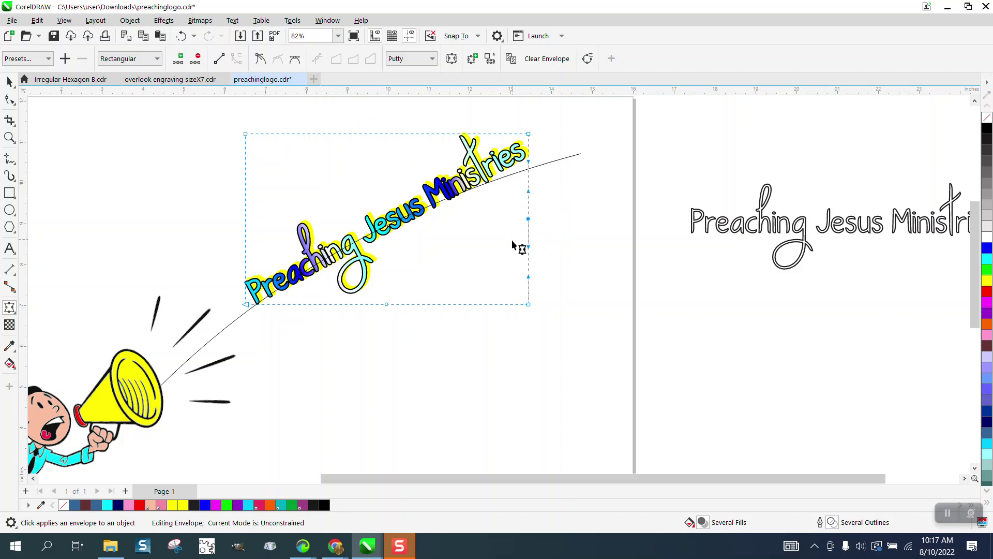
{"action": "left_click_drag", "start_coordinate": [438, 275], "coordinate": [367, 353]}
{"action": "left_click", "coordinate": [366, 353]}
{"action": "left_click_drag", "start_coordinate": [245, 135], "coordinate": [227, 122]}
{"action": "left_click", "coordinate": [528, 305]}
{"action": "left_click_drag", "start_coordinate": [530, 305], "coordinate": [514, 293]}
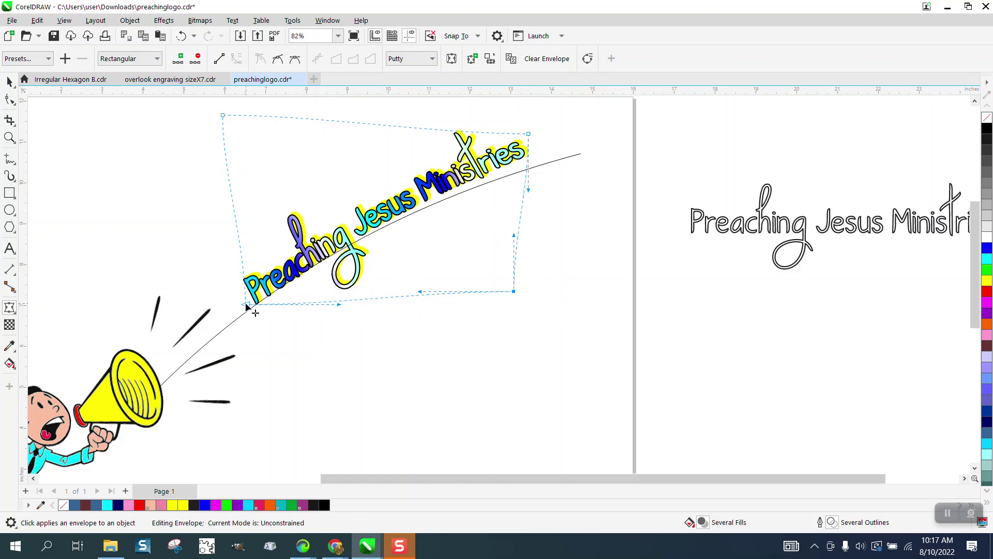
Curve the lettering's bottom edge upward onto the line and fine-tune the remaining corners
{"action": "left_click_drag", "start_coordinate": [247, 305], "coordinate": [236, 309]}
{"action": "left_click_drag", "start_coordinate": [421, 294], "coordinate": [421, 281]}
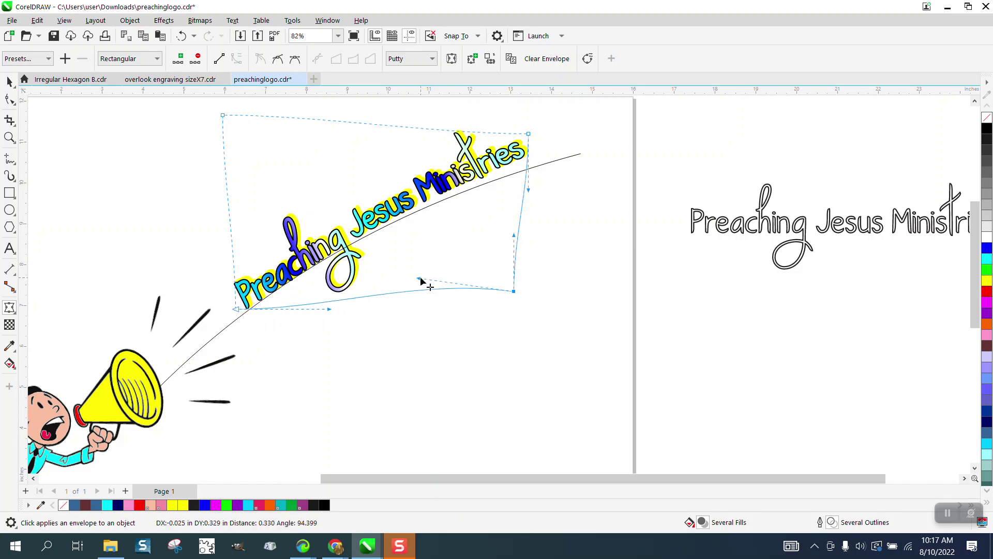
{"action": "left_click_drag", "start_coordinate": [328, 311], "coordinate": [331, 309]}
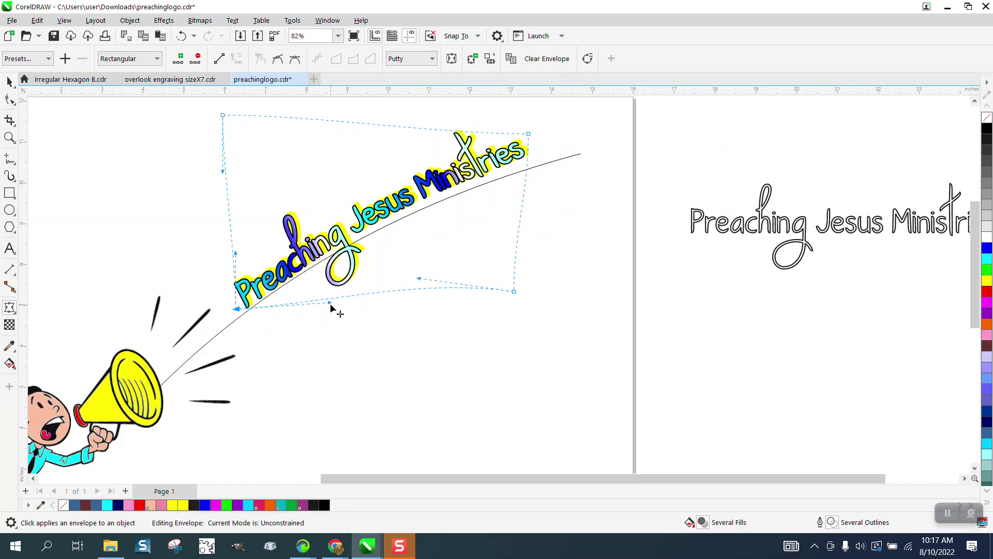
{"action": "left_click_drag", "start_coordinate": [528, 134], "coordinate": [536, 143]}
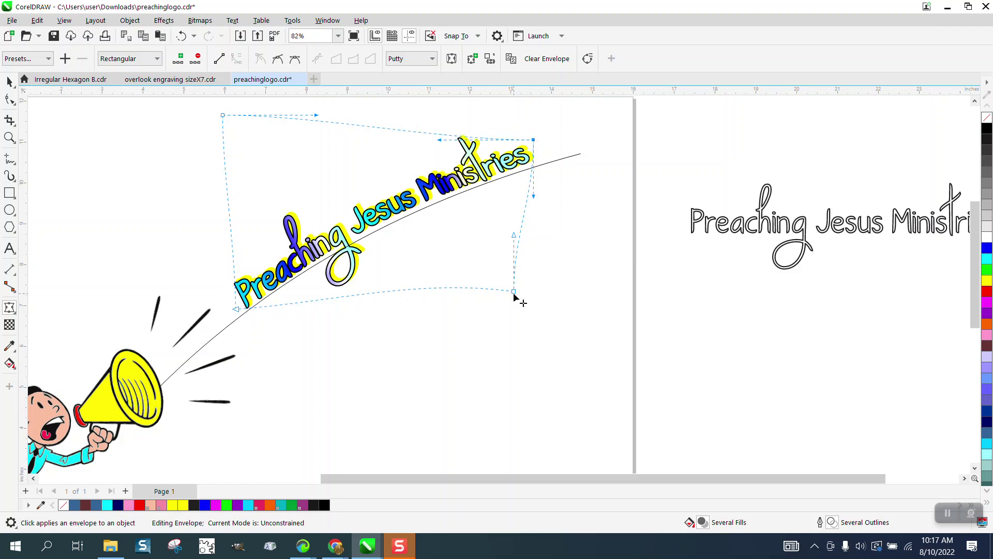
{"action": "left_click_drag", "start_coordinate": [515, 293], "coordinate": [510, 292]}
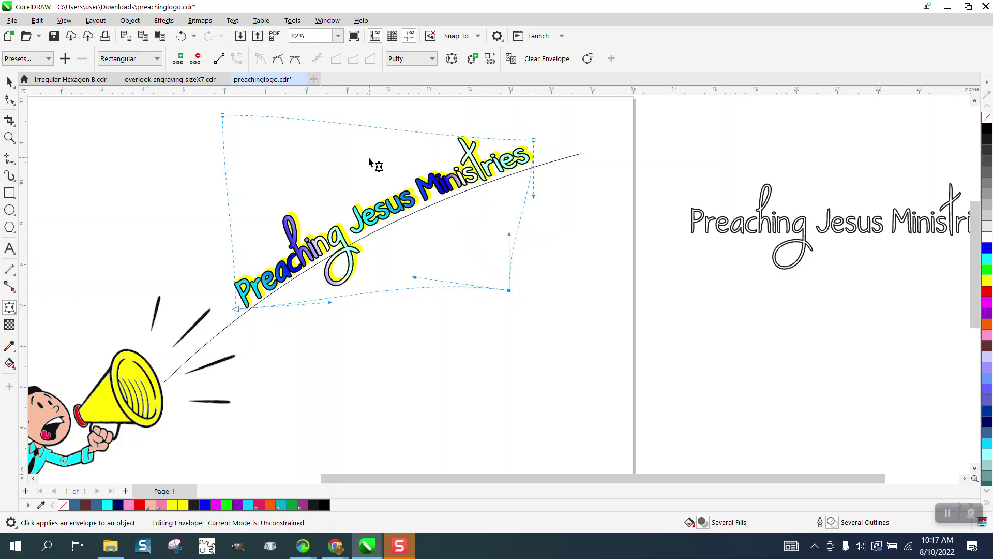
{"action": "left_click_drag", "start_coordinate": [223, 121], "coordinate": [227, 123]}
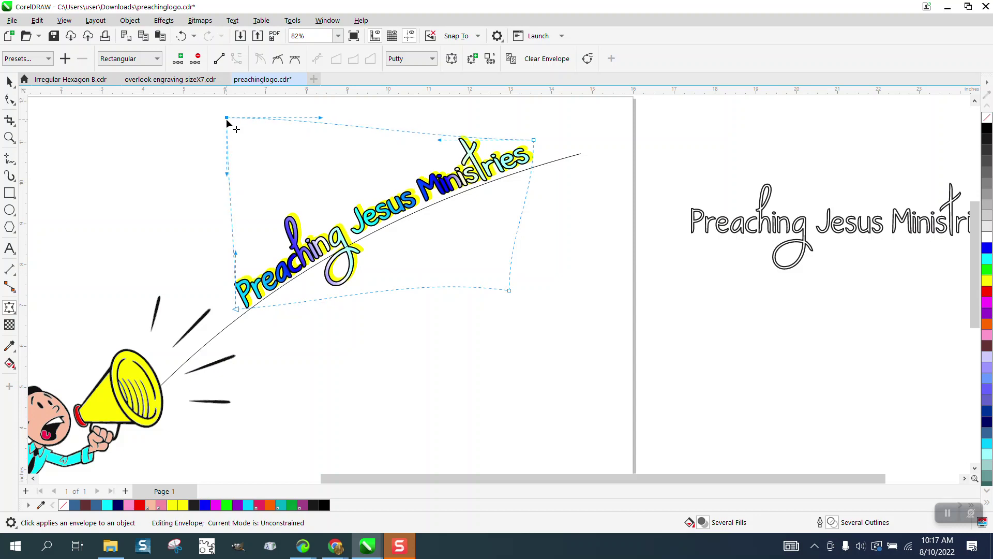
Finish the envelope and delete the curved guide line beside the lettering
{"action": "left_click", "coordinate": [9, 81]}
{"action": "left_click", "coordinate": [493, 310]}
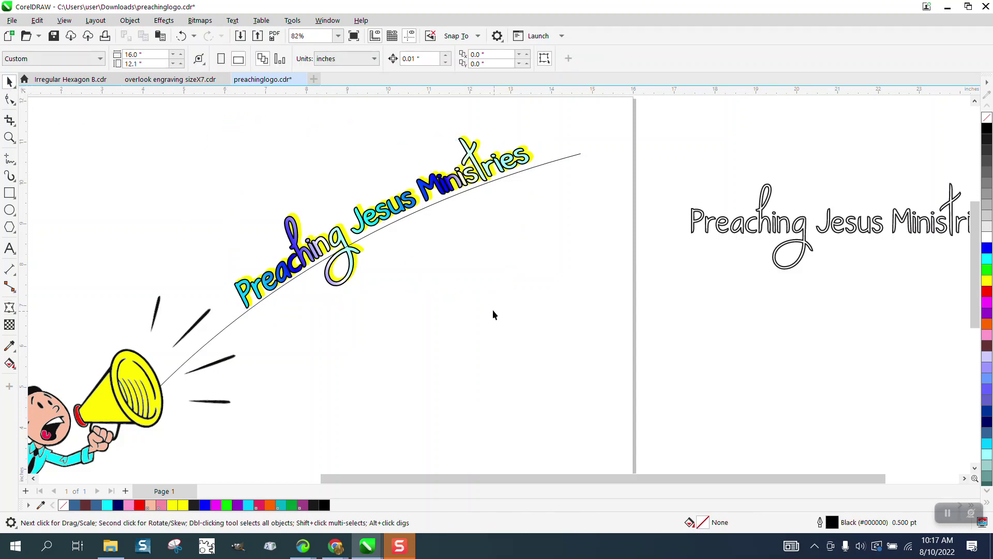
{"action": "scroll", "coordinate": [491, 297], "scroll_direction": "down", "scroll_amount": 1}
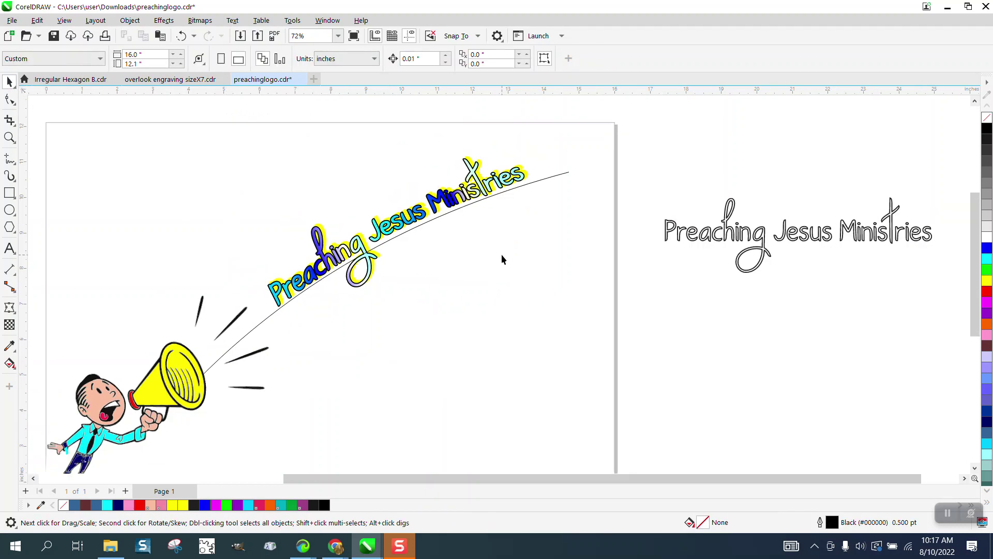
{"action": "left_click", "coordinate": [541, 180]}
{"action": "key", "text": "Delete"}
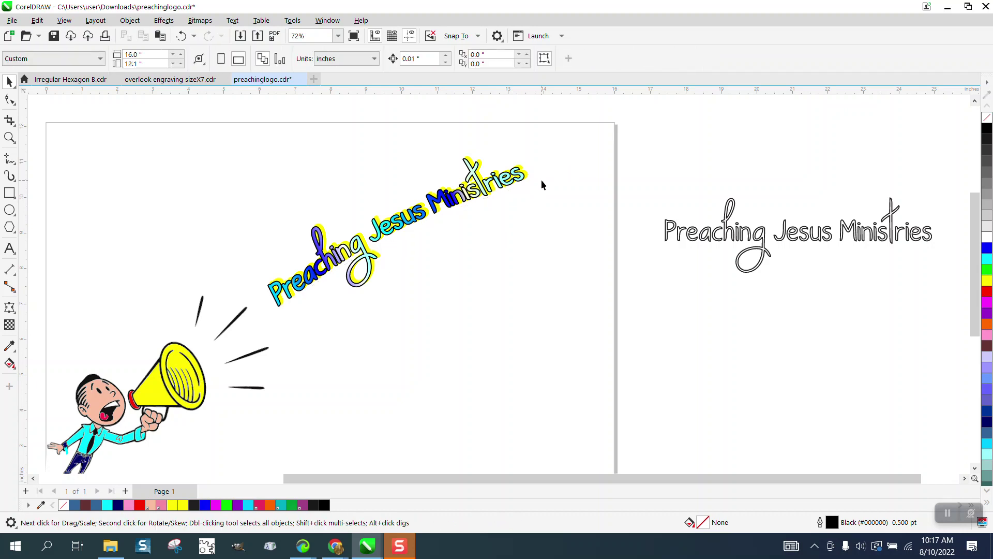
{"action": "scroll", "coordinate": [541, 186], "scroll_direction": "down", "scroll_amount": 1}
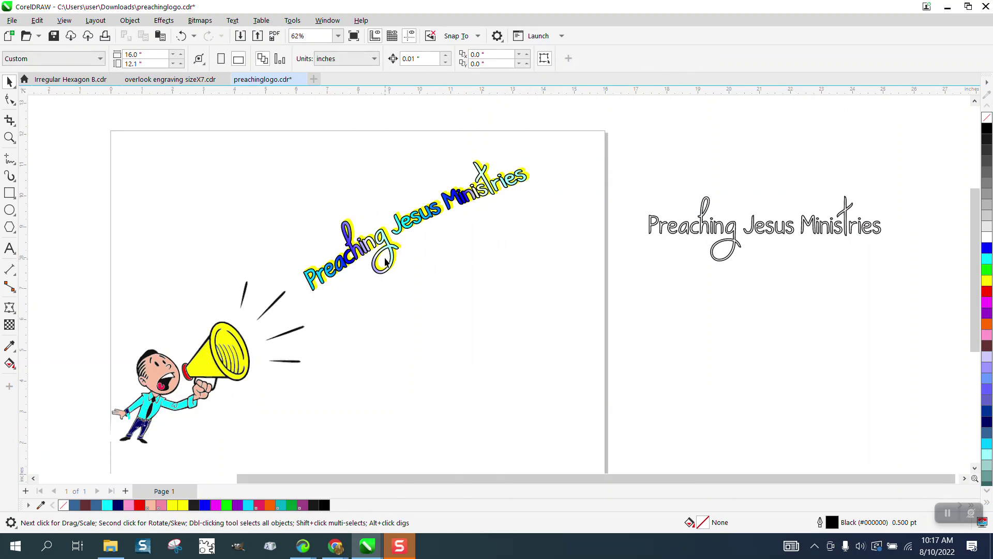
Move the bent lettering slightly down-left so it rises from the megaphone
{"action": "left_click_drag", "start_coordinate": [378, 253], "coordinate": [368, 269]}
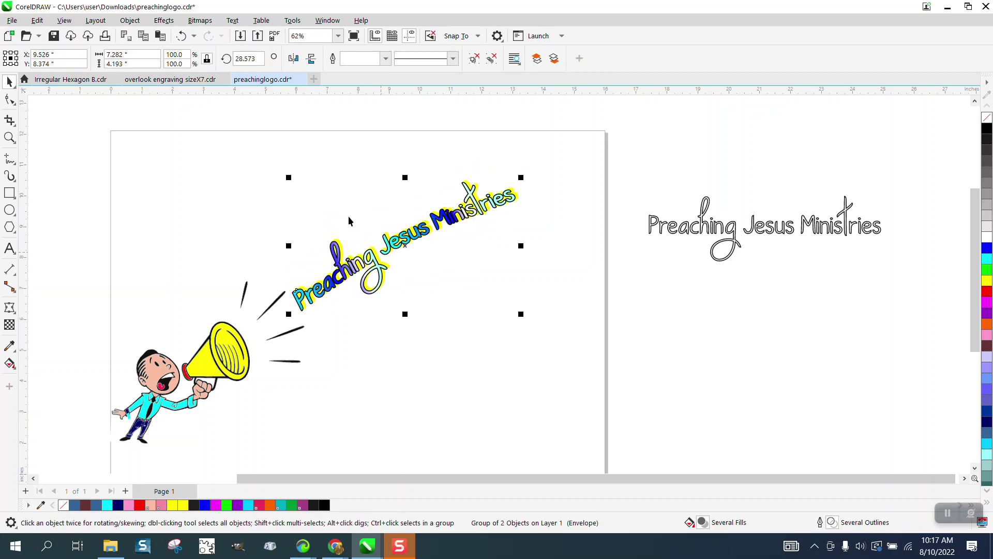
{"action": "left_click", "coordinate": [343, 211]}
{"action": "scroll", "coordinate": [346, 211], "scroll_direction": "down", "scroll_amount": 1}
{"action": "scroll", "coordinate": [350, 207], "scroll_direction": "down", "scroll_amount": 1}
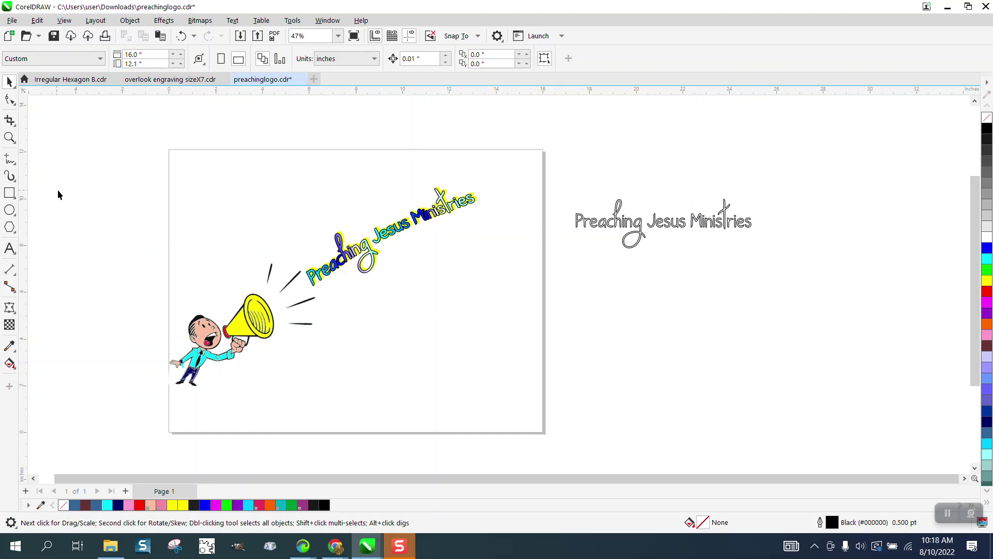
{"action": "left_click", "coordinate": [10, 138]}
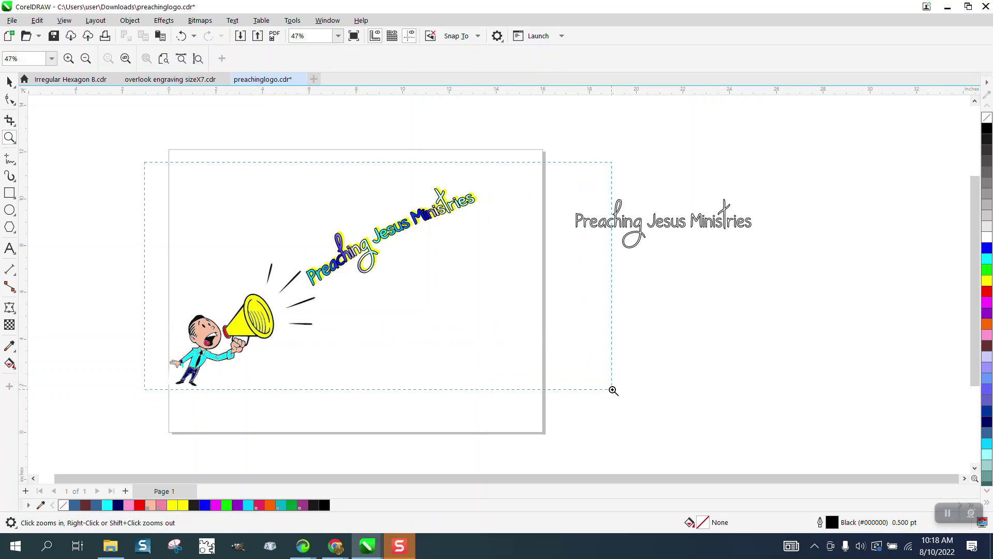
{"action": "left_click_drag", "start_coordinate": [614, 390], "coordinate": [618, 397]}
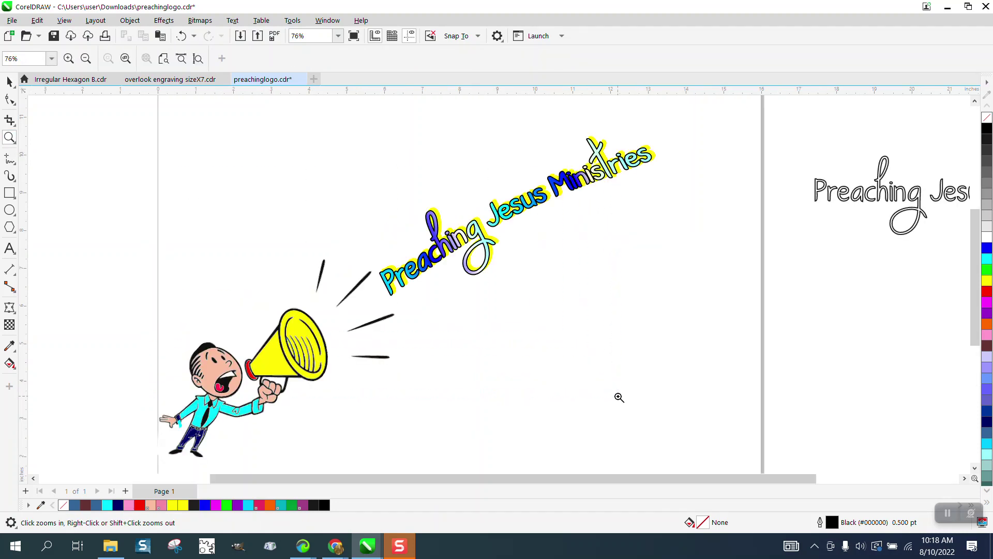